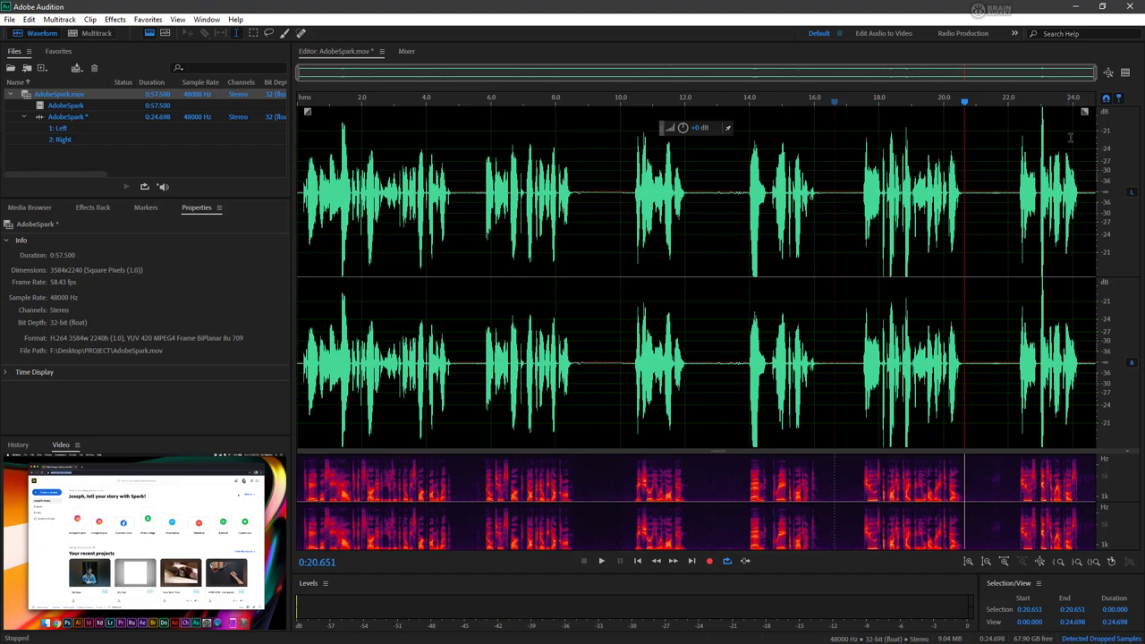
# Zoom the waveform's amplitude scale out by two steps so the voice peaks look smaller
pyautogui.click(985, 562)
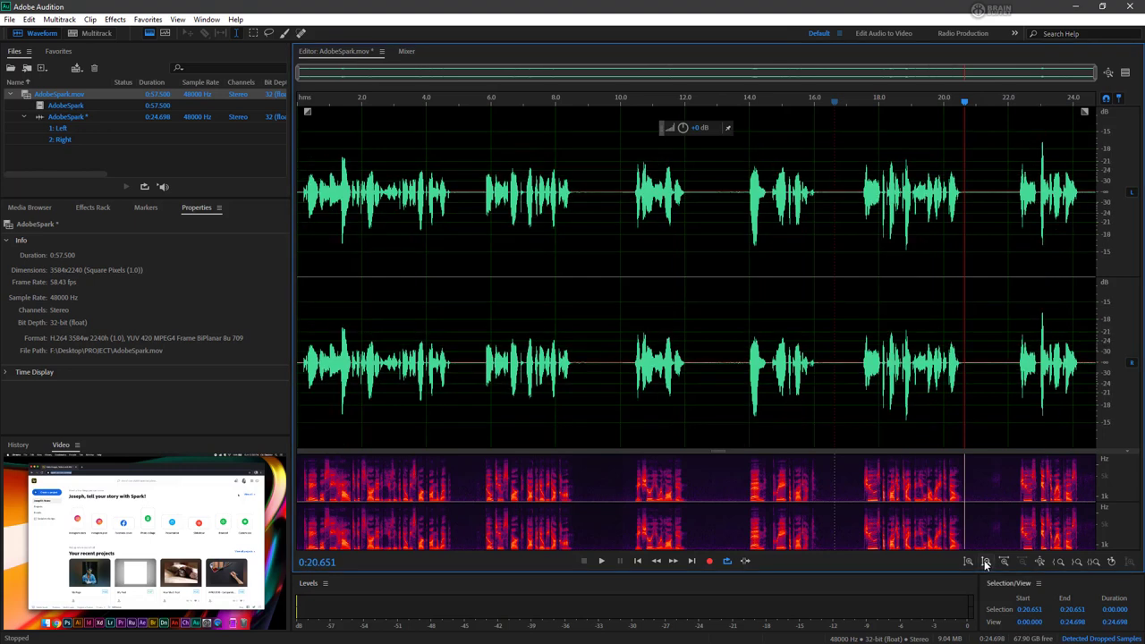
pyautogui.click(985, 562)
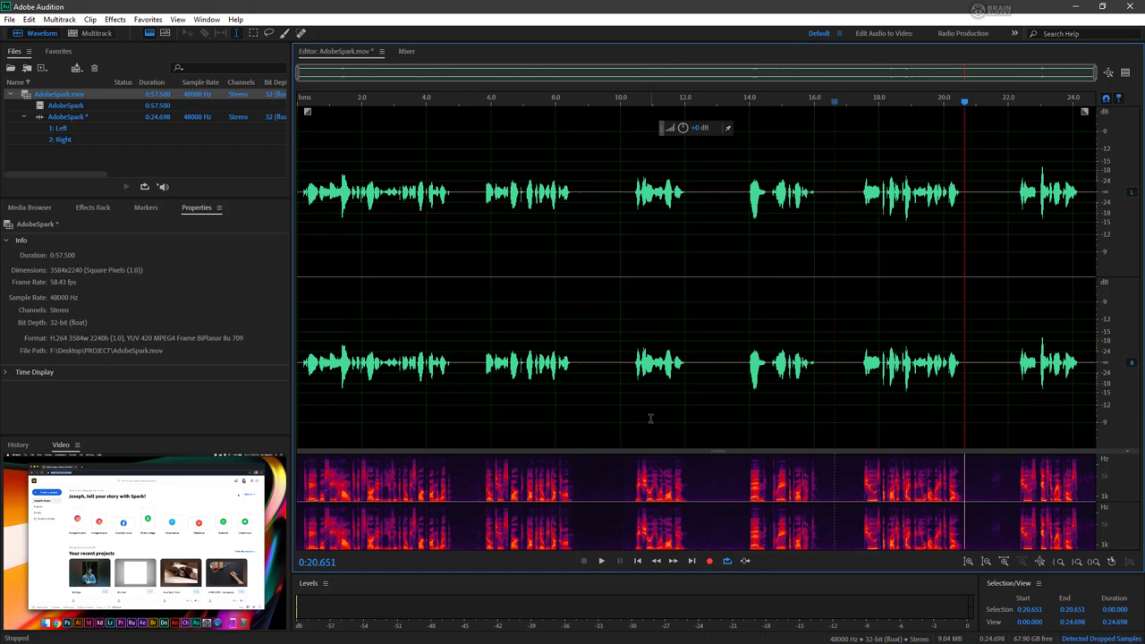
# Insert Dynamics Processing into rack slot 1 and move its window to the right
pyautogui.click(90, 210)
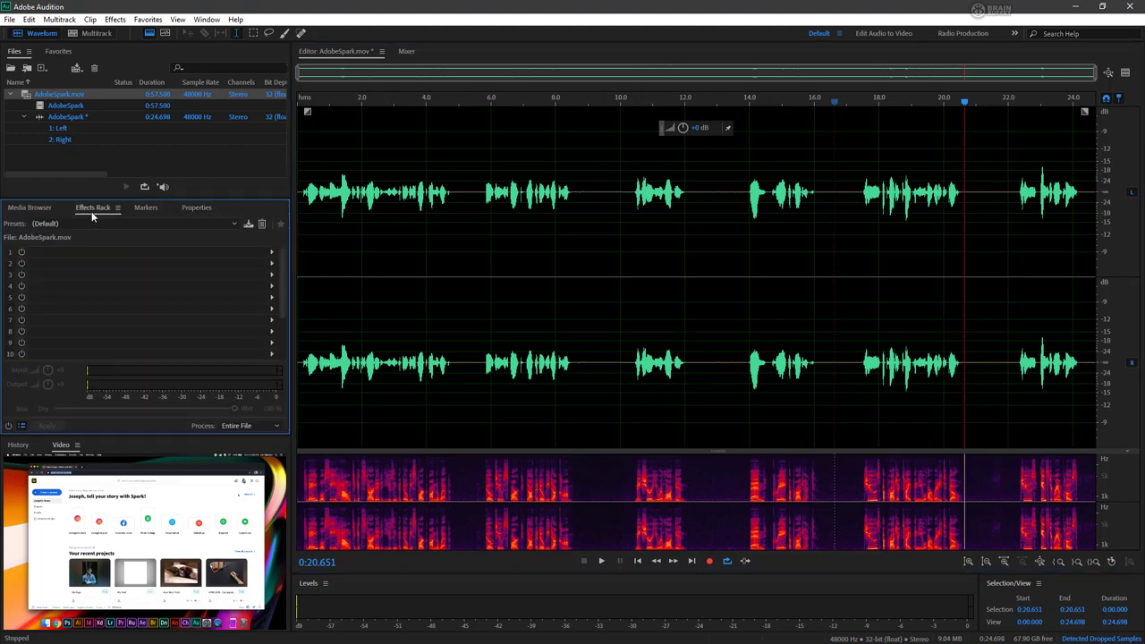
pyautogui.click(272, 256)
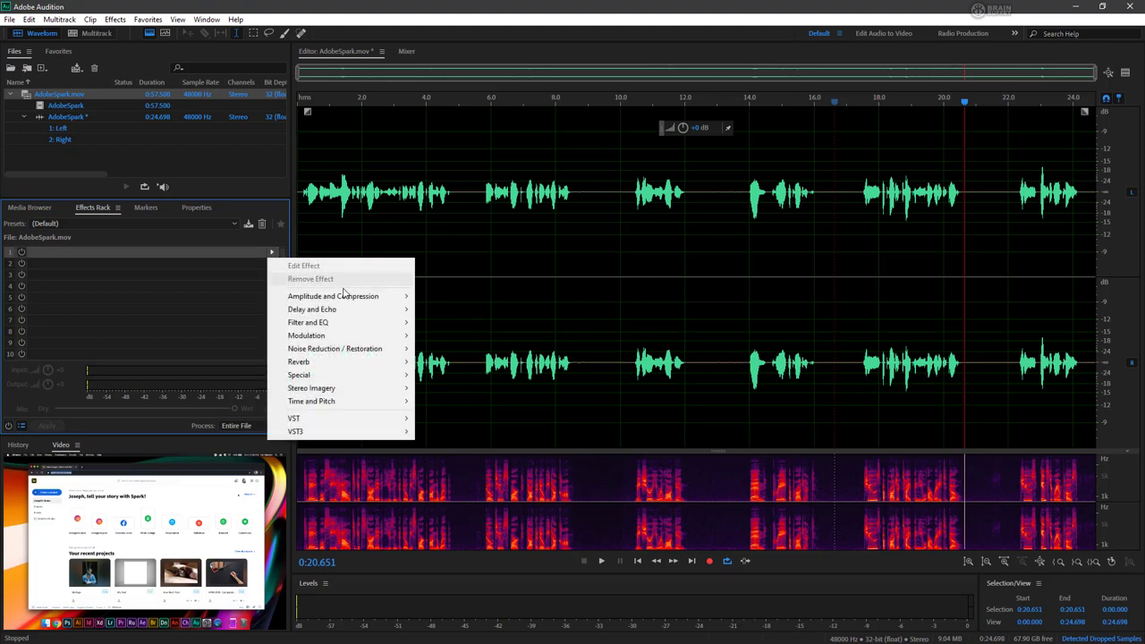
pyautogui.moveTo(348, 298)
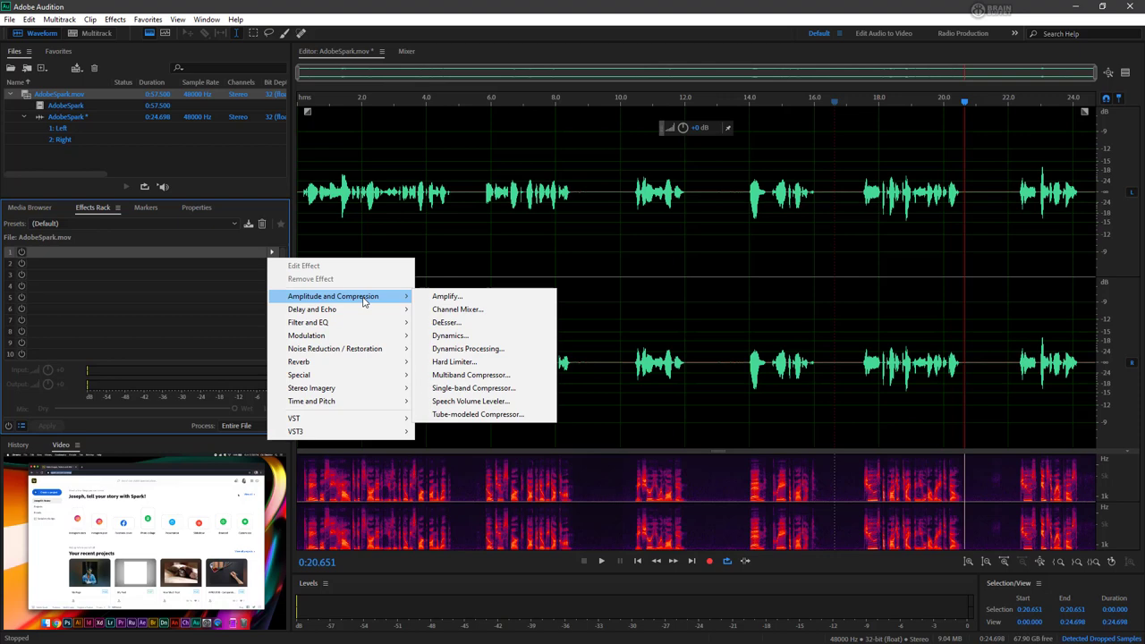
pyautogui.click(516, 352)
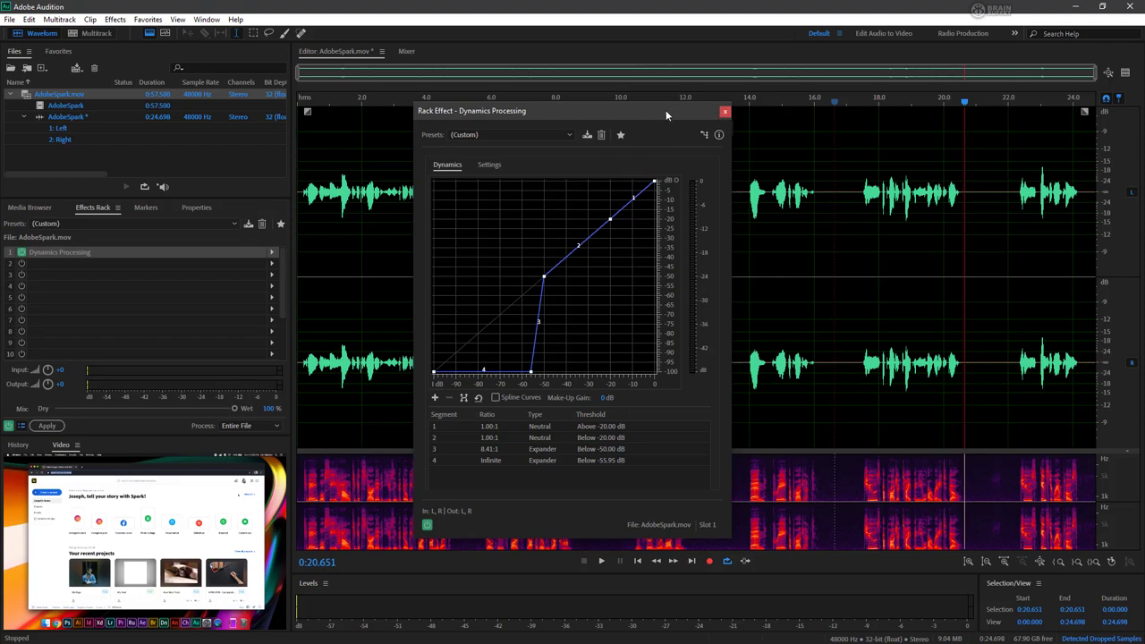
pyautogui.moveTo(654, 117); pyautogui.dragTo(1064, 53)
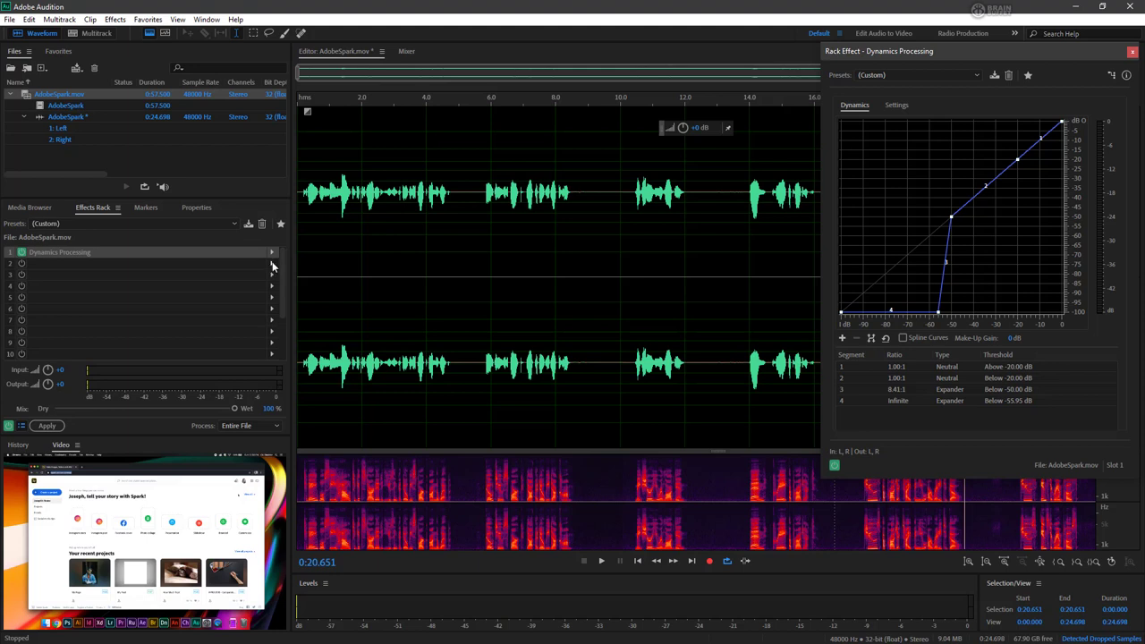
# Insert a Parametric Equalizer into rack slot 2, raise its window, and show its presets
pyautogui.click(272, 264)
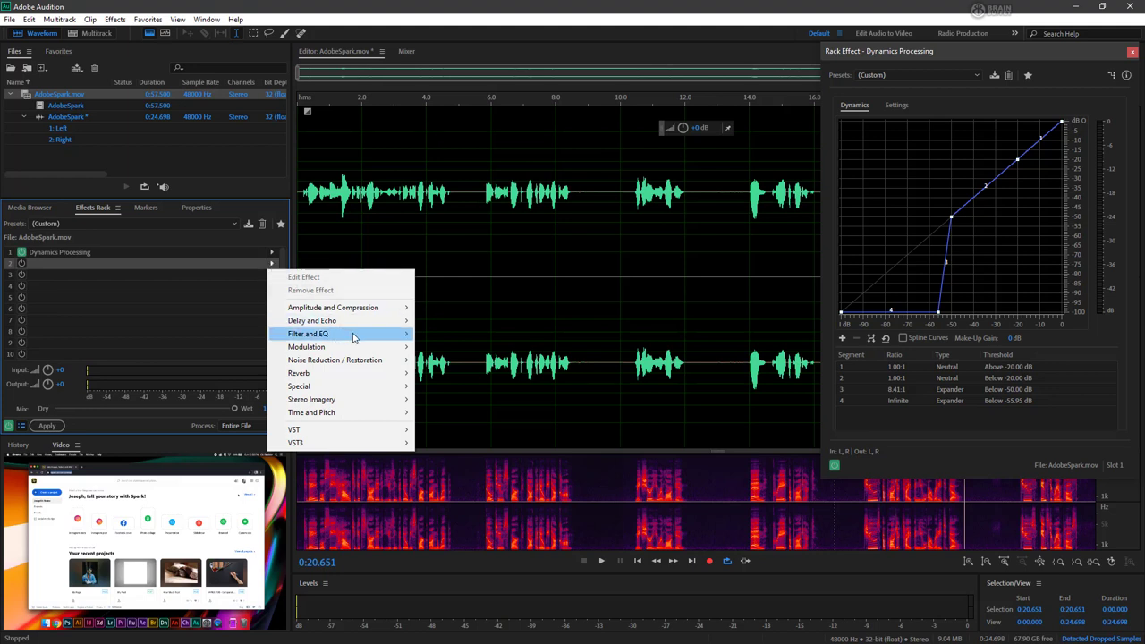
pyautogui.moveTo(356, 335)
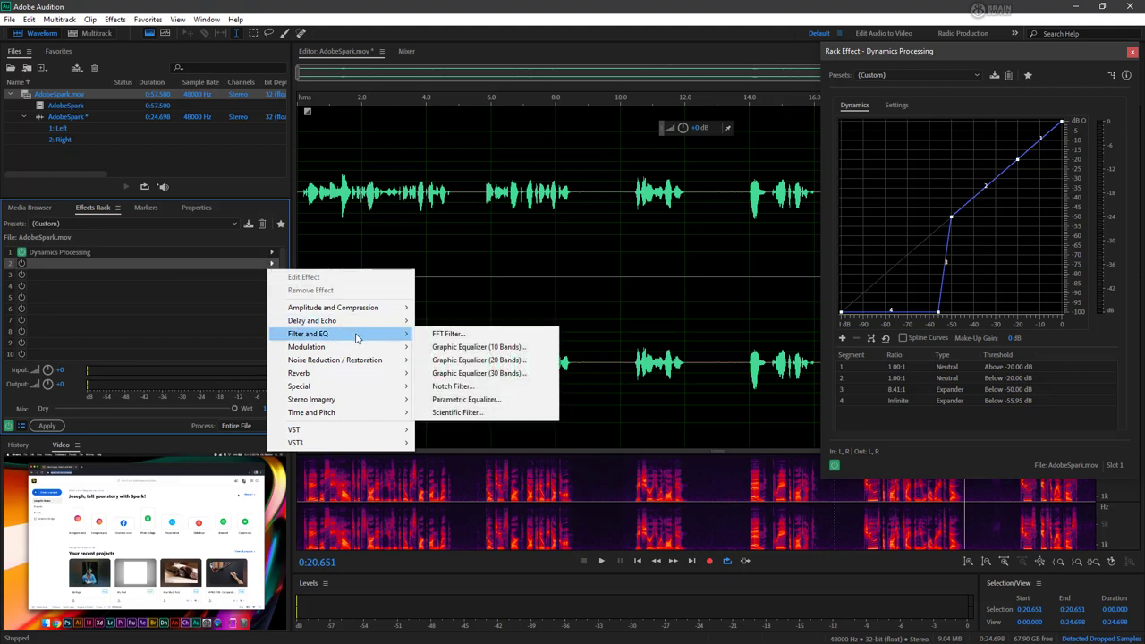
pyautogui.click(531, 401)
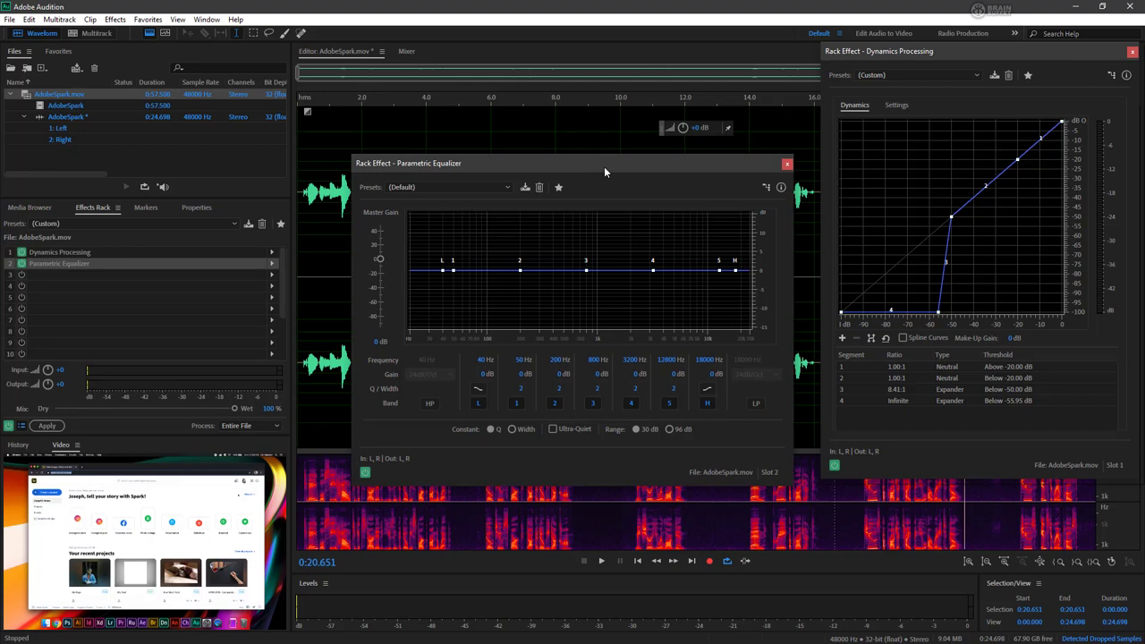
pyautogui.moveTo(604, 166); pyautogui.dragTo(630, 52)
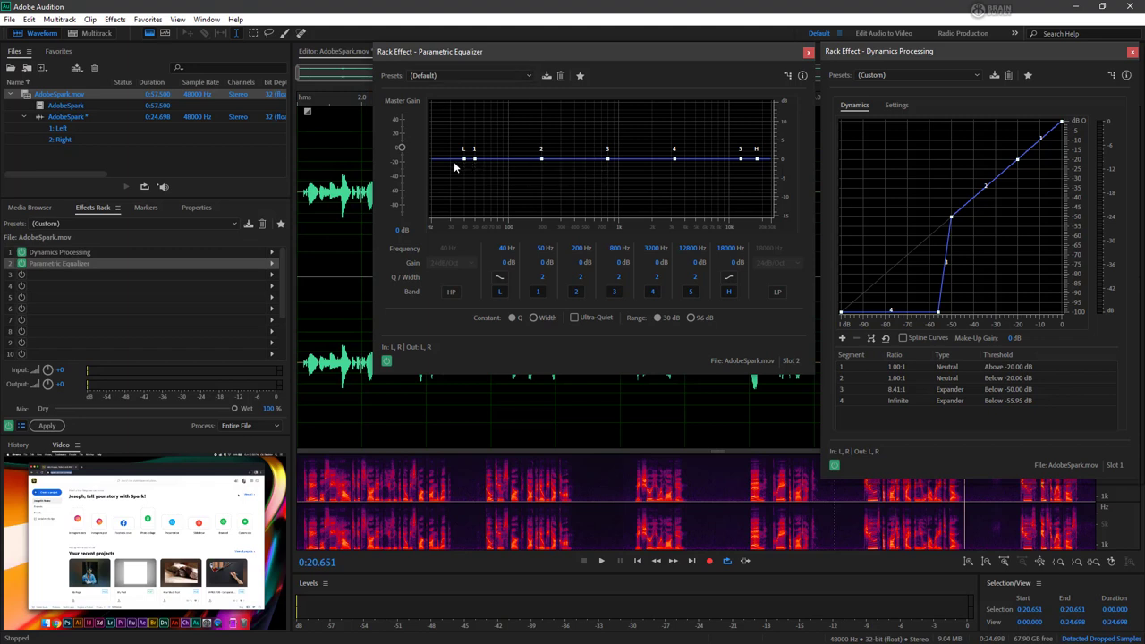
pyautogui.click(530, 77)
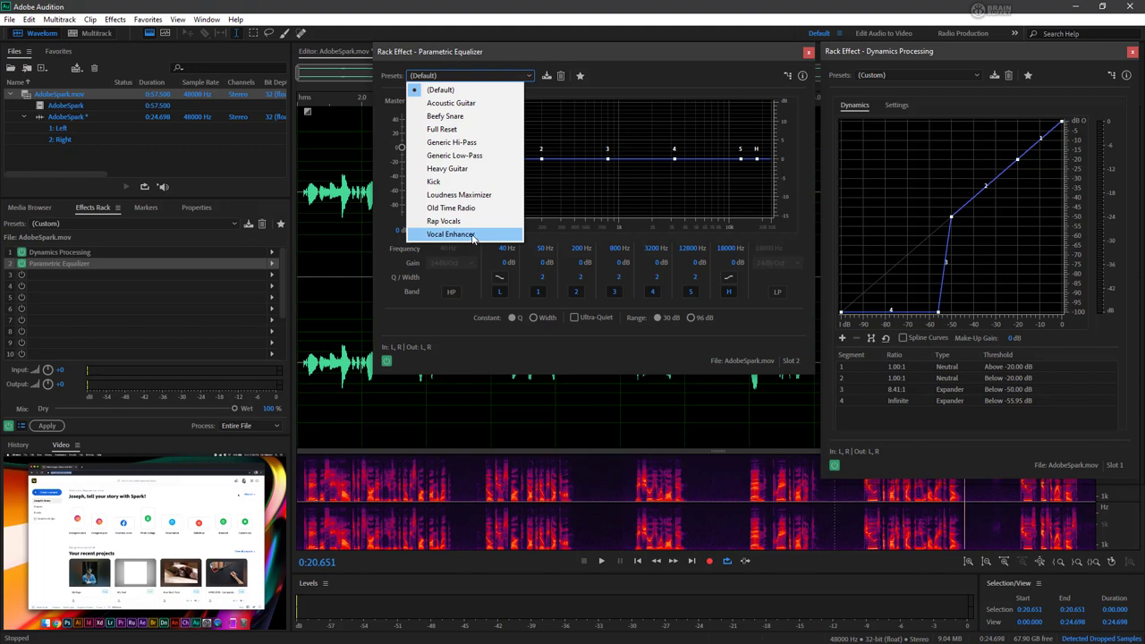
# Apply the Vocal Enhancer preset, bypass the EQ, and select speech from about 5.4 to 8.9 s
pyautogui.click(473, 236)
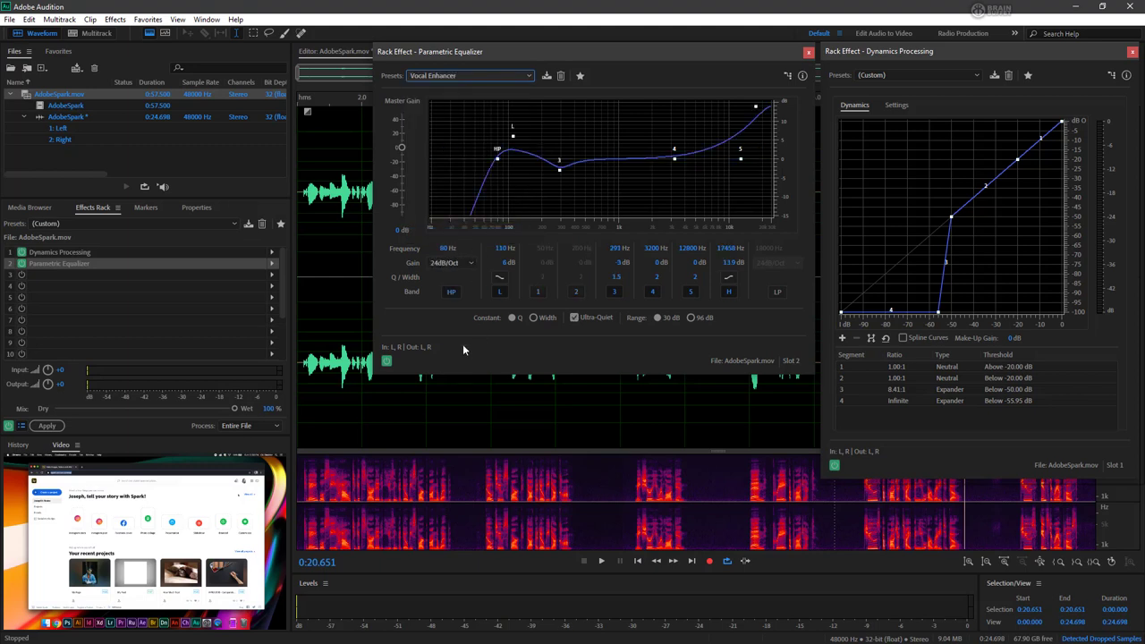
pyautogui.click(387, 361)
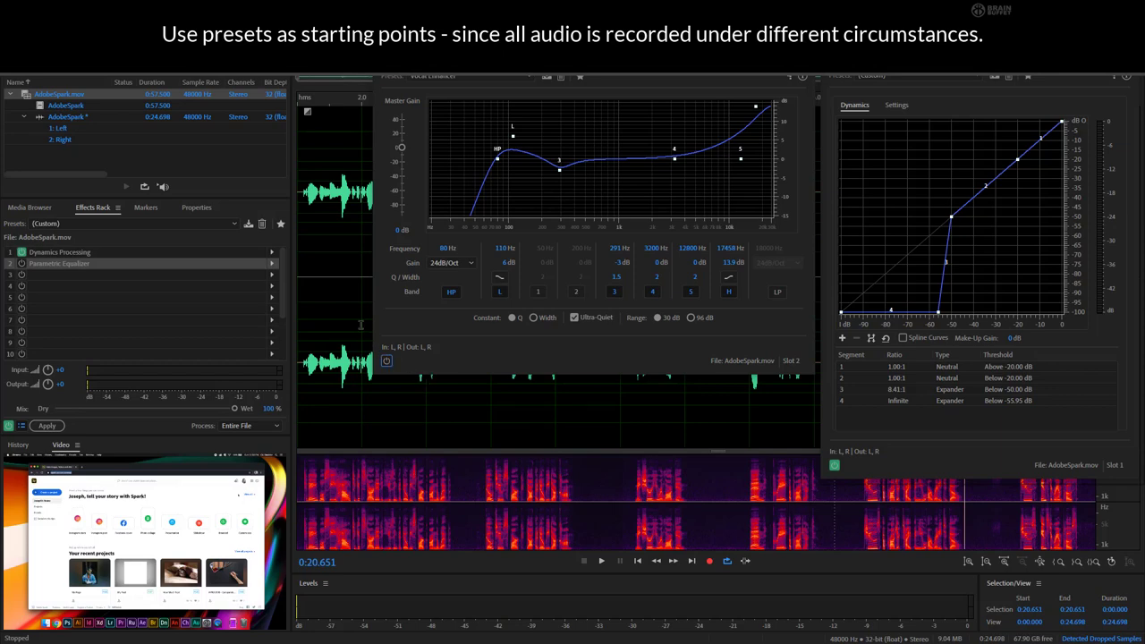
pyautogui.moveTo(611, 56); pyautogui.dragTo(913, 322)
pyautogui.moveTo(473, 304); pyautogui.dragTo(587, 310)
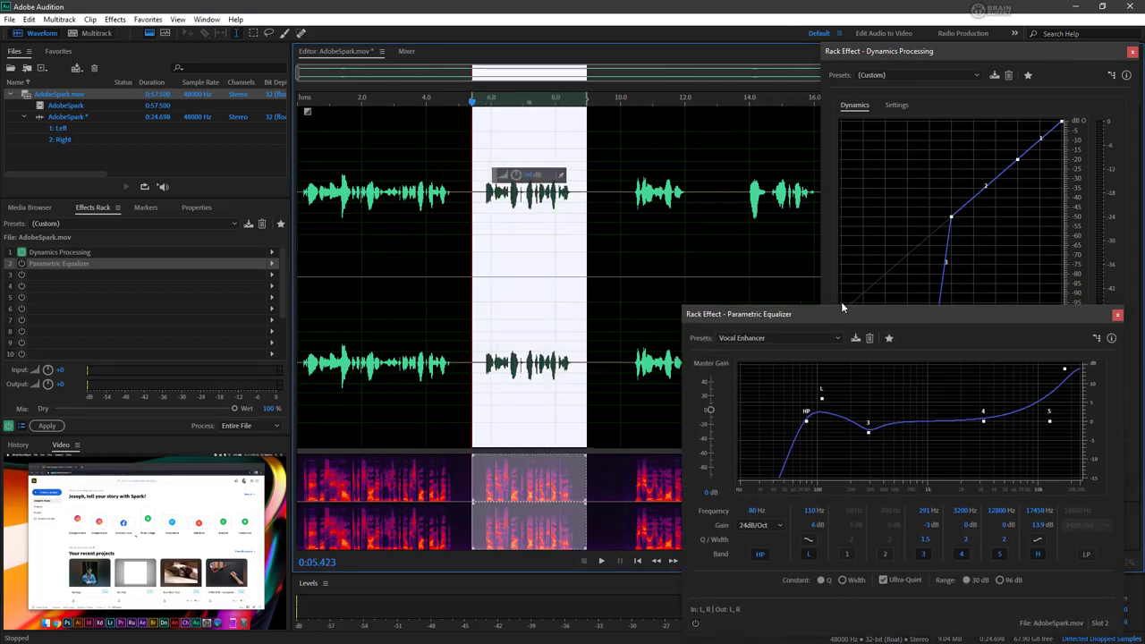
pyautogui.moveTo(841, 306); pyautogui.dragTo(838, 281)
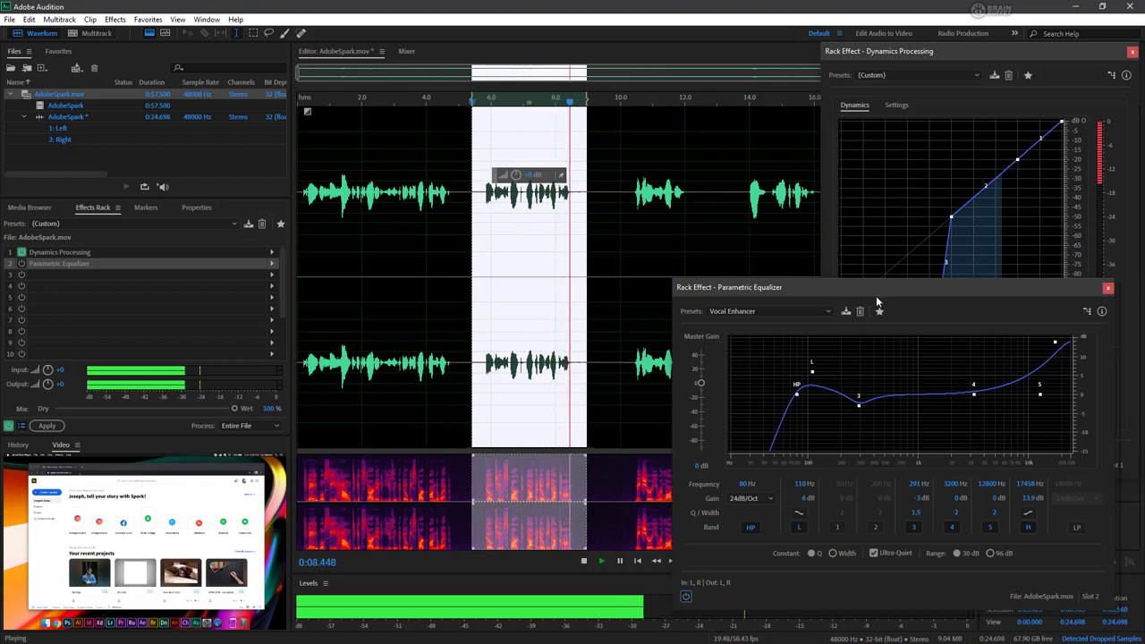
# Stop playback, re-enable the equalizer, and replay the selection with EQ on
pyautogui.press('space')
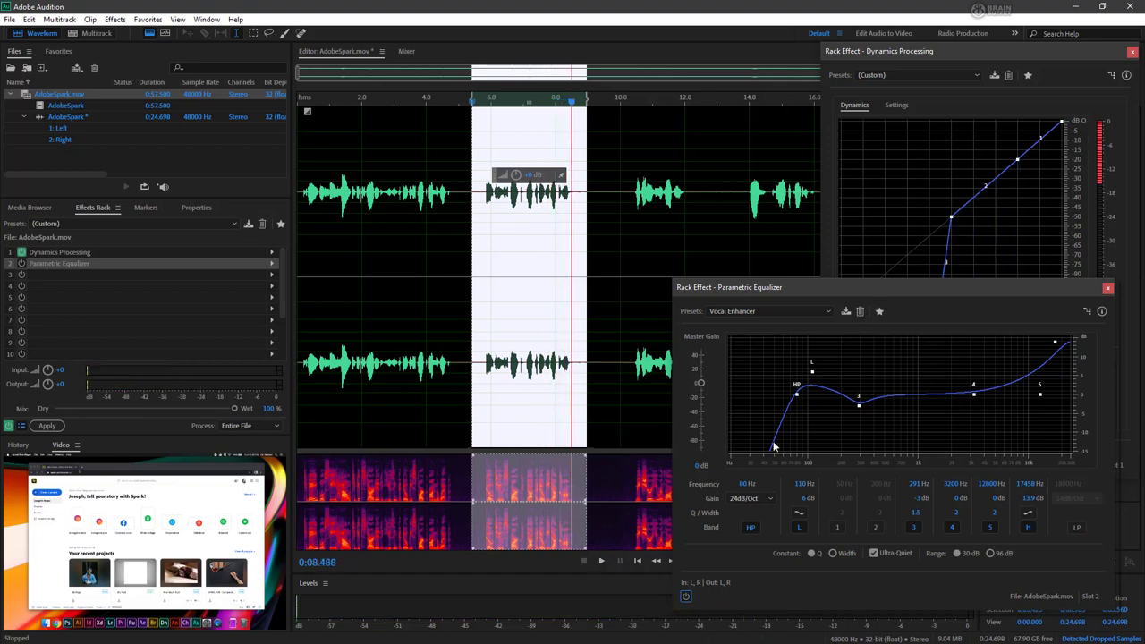
pyautogui.click(686, 597)
pyautogui.press('space')
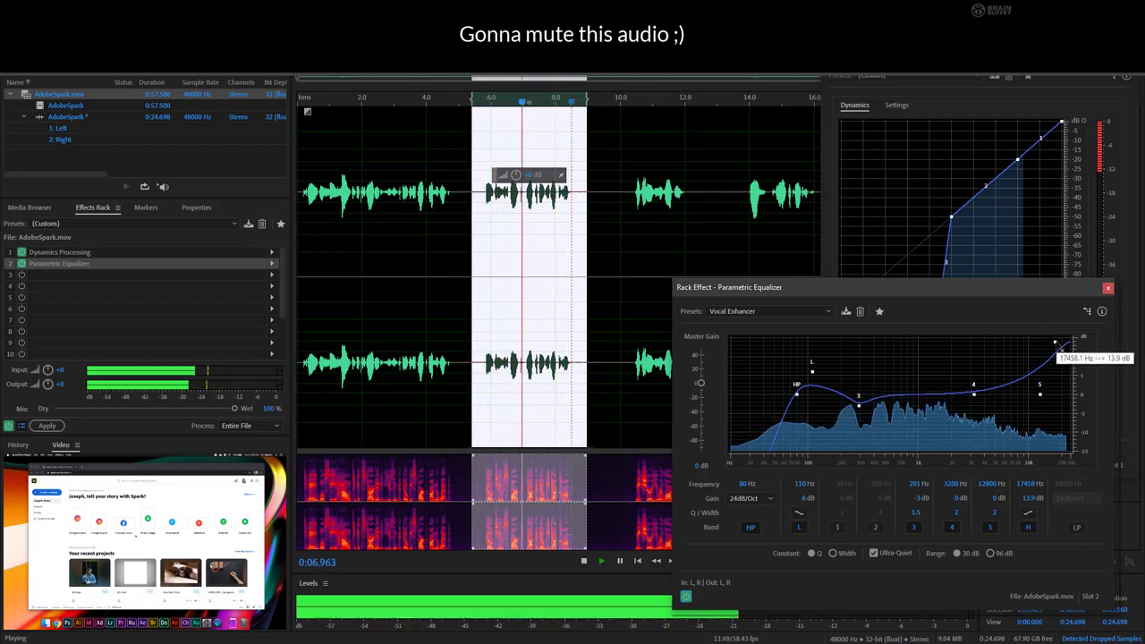
# Flatten the high shelf to about 0.5 dB, cut band 5, and lower the high-pass cutoff
pyautogui.moveTo(1057, 344)
pyautogui.mouseDown()
pyautogui.moveTo(1062, 358)
pyautogui.moveTo(1055, 349)
pyautogui.mouseUp()
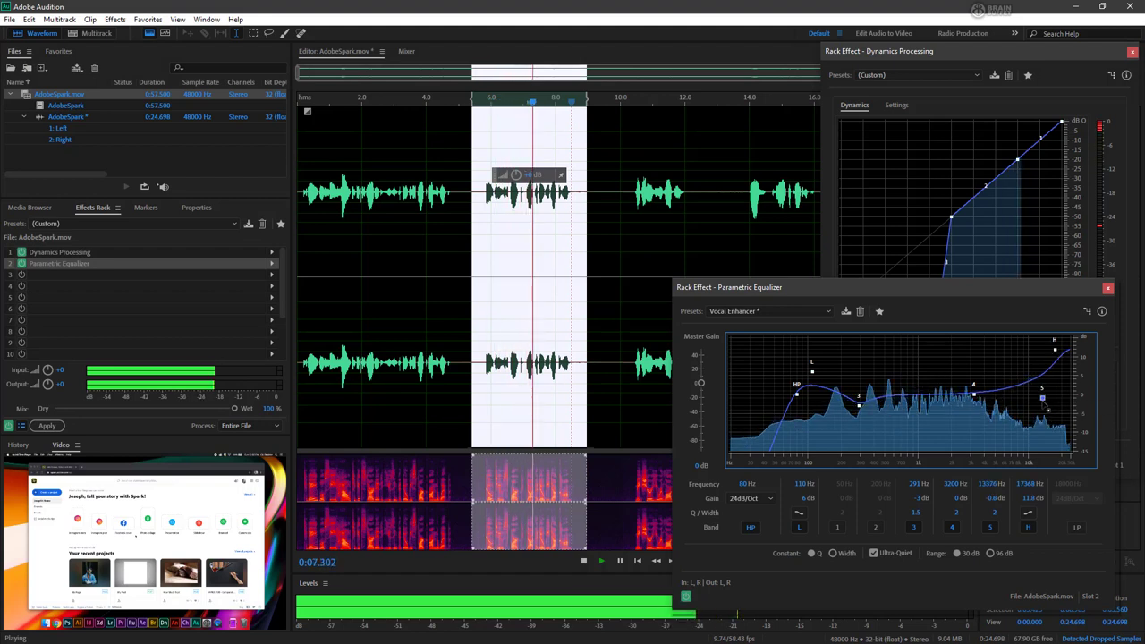
pyautogui.moveTo(1044, 399); pyautogui.dragTo(1071, 446)
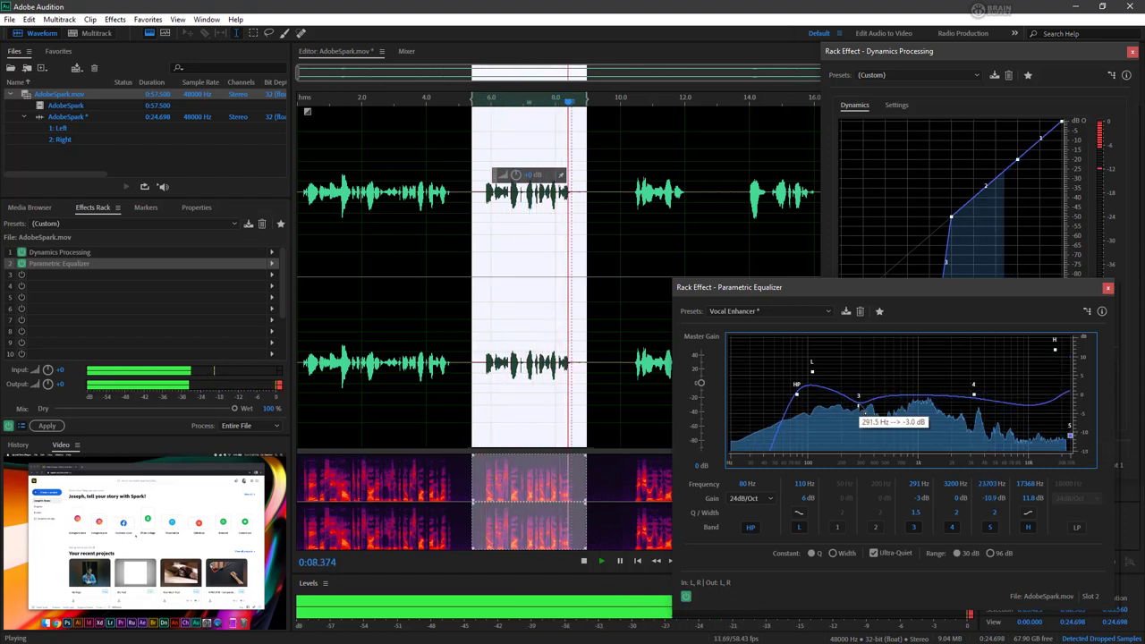
pyautogui.moveTo(799, 397)
pyautogui.mouseDown()
pyautogui.moveTo(814, 376)
pyautogui.moveTo(815, 399)
pyautogui.mouseUp()
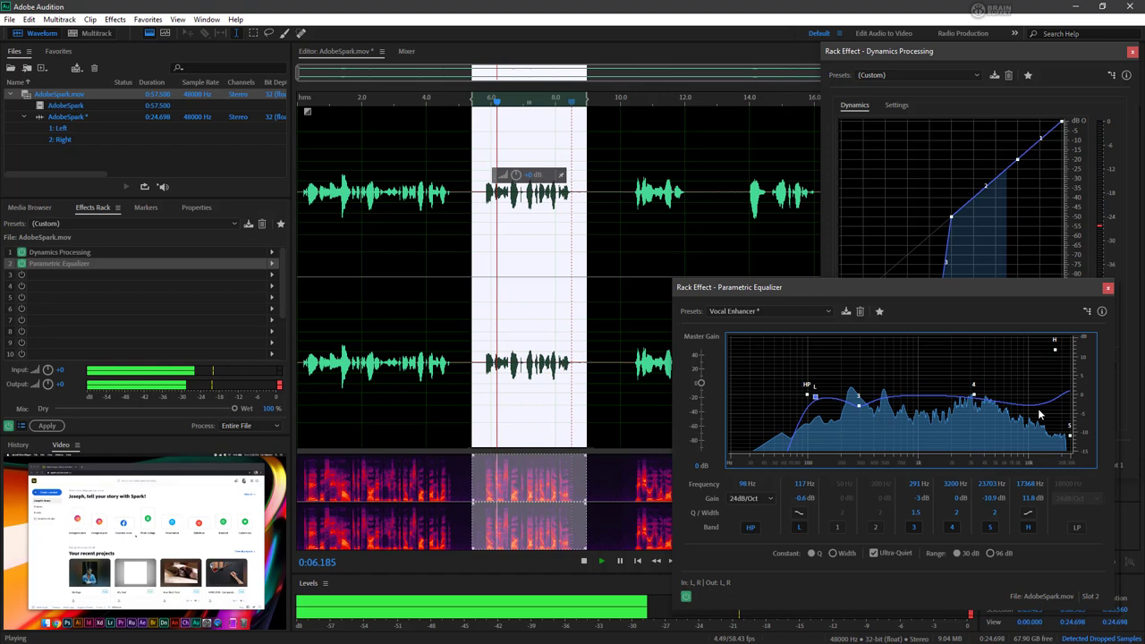
pyautogui.moveTo(1056, 353); pyautogui.dragTo(1040, 422)
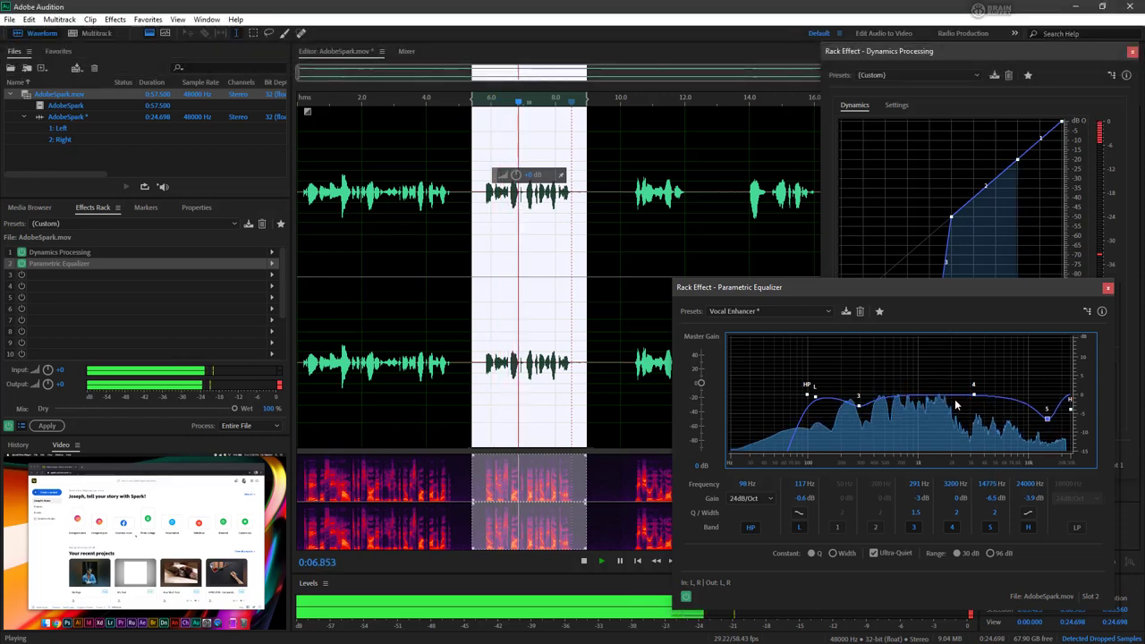
# Move EQ band 4 to about 1970 Hz with roughly a 3.2 dB boost
pyautogui.moveTo(974, 394); pyautogui.dragTo(948, 378)
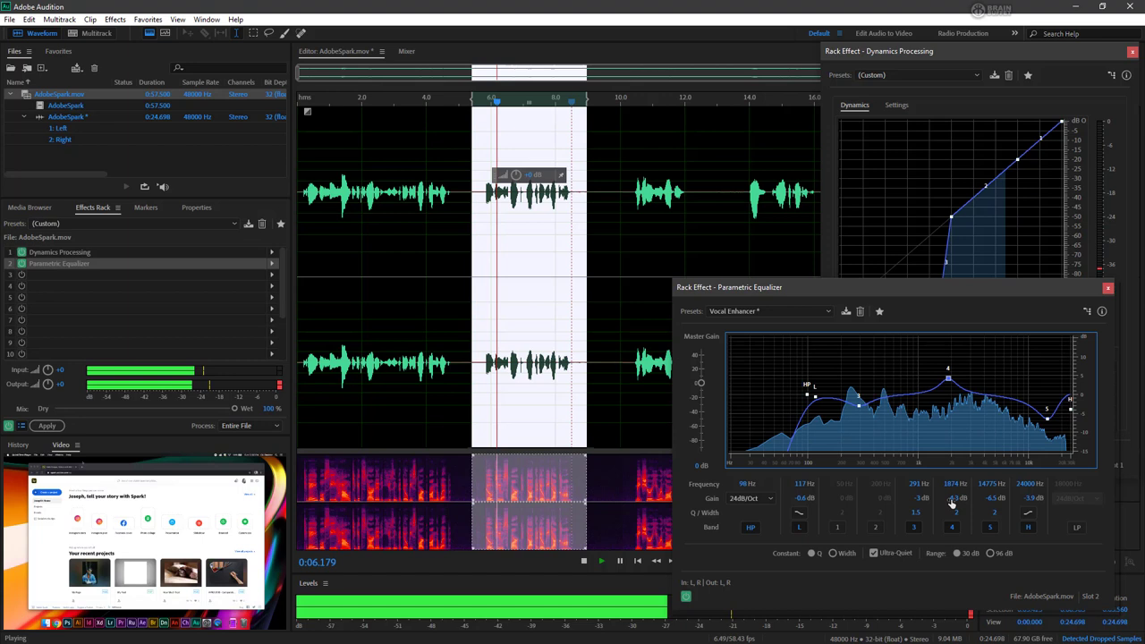
pyautogui.moveTo(949, 386); pyautogui.dragTo(951, 404)
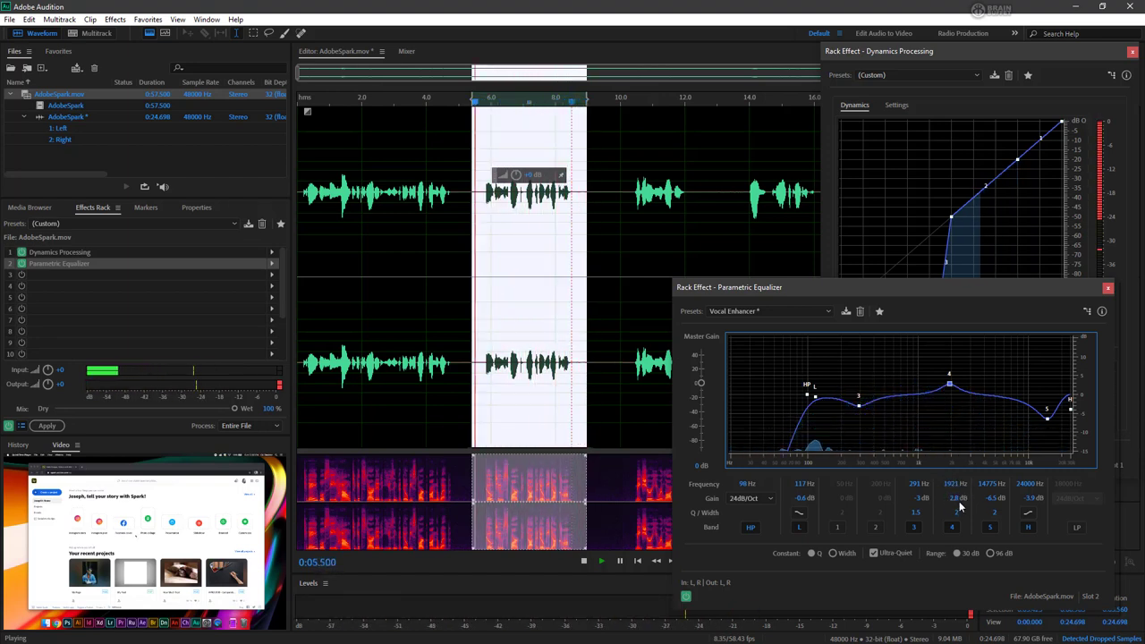
pyautogui.moveTo(948, 386)
pyautogui.mouseDown()
pyautogui.moveTo(953, 416)
pyautogui.moveTo(952, 390)
pyautogui.mouseUp()
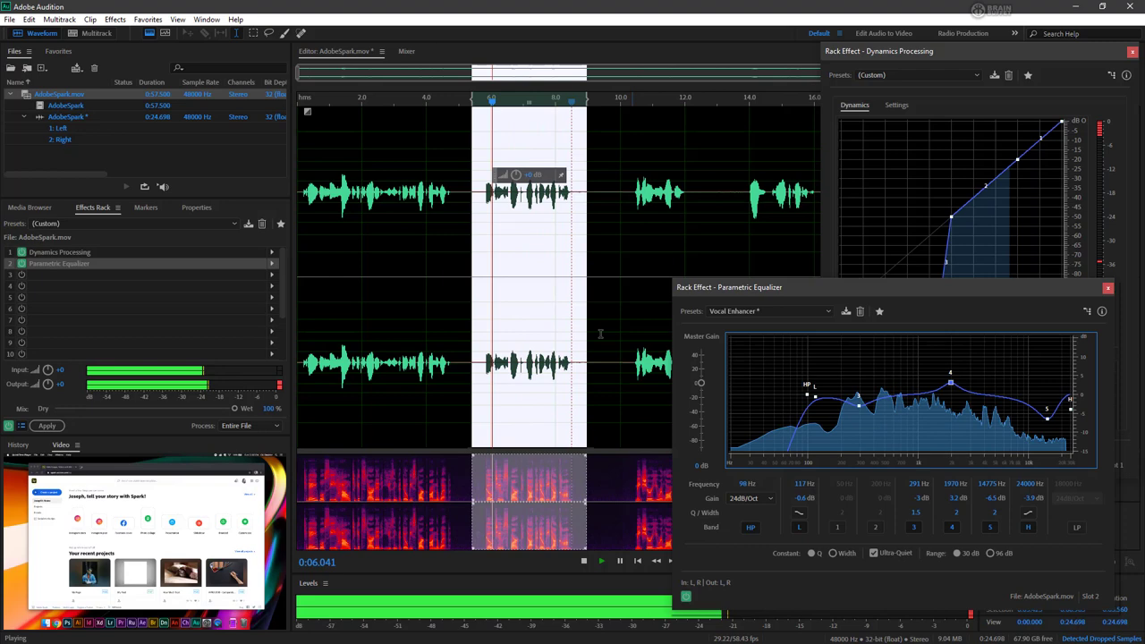
# Stop playback and slide the equalizer window left to uncover the Dynamics Processing graph
pyautogui.press('space')
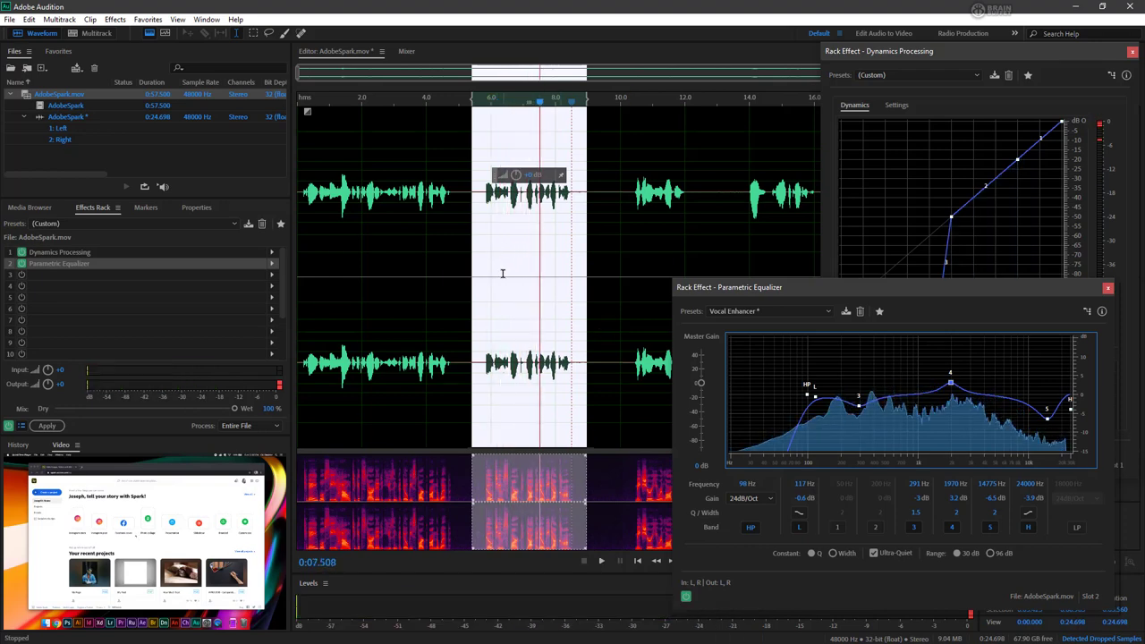
pyautogui.moveTo(928, 288)
pyautogui.mouseDown()
pyautogui.moveTo(907, 276)
pyautogui.moveTo(930, 248)
pyautogui.moveTo(862, 310)
pyautogui.moveTo(682, 289)
pyautogui.moveTo(900, 260)
pyautogui.moveTo(931, 270)
pyautogui.moveTo(913, 277)
pyautogui.mouseUp()
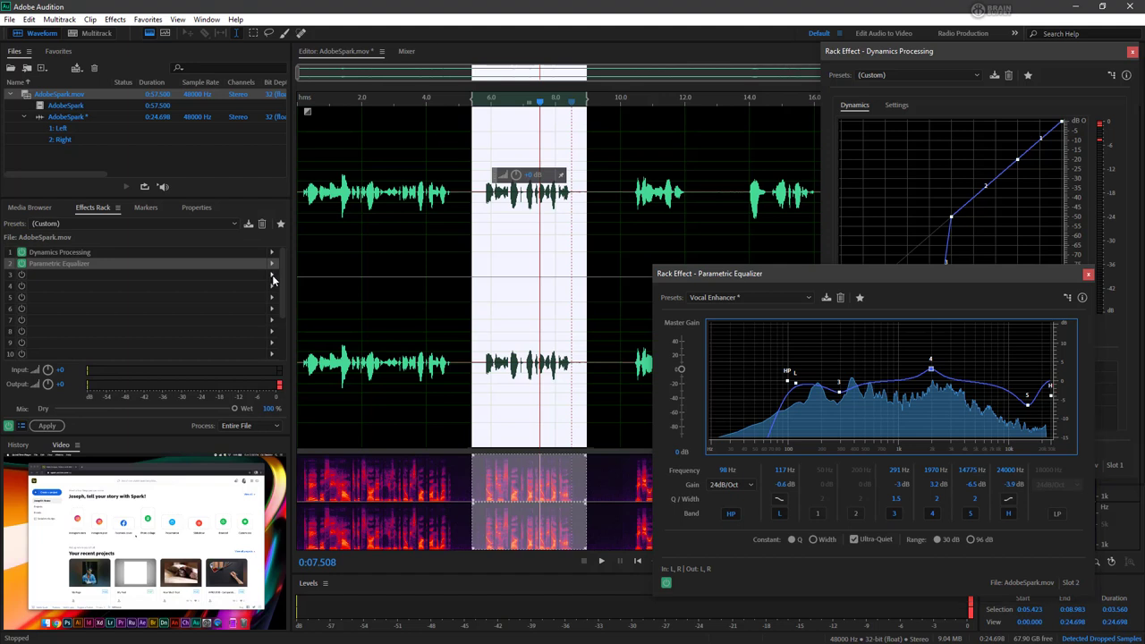
# Show rack slot 3's effect list at the Amplitude and Compression category
pyautogui.click(273, 277)
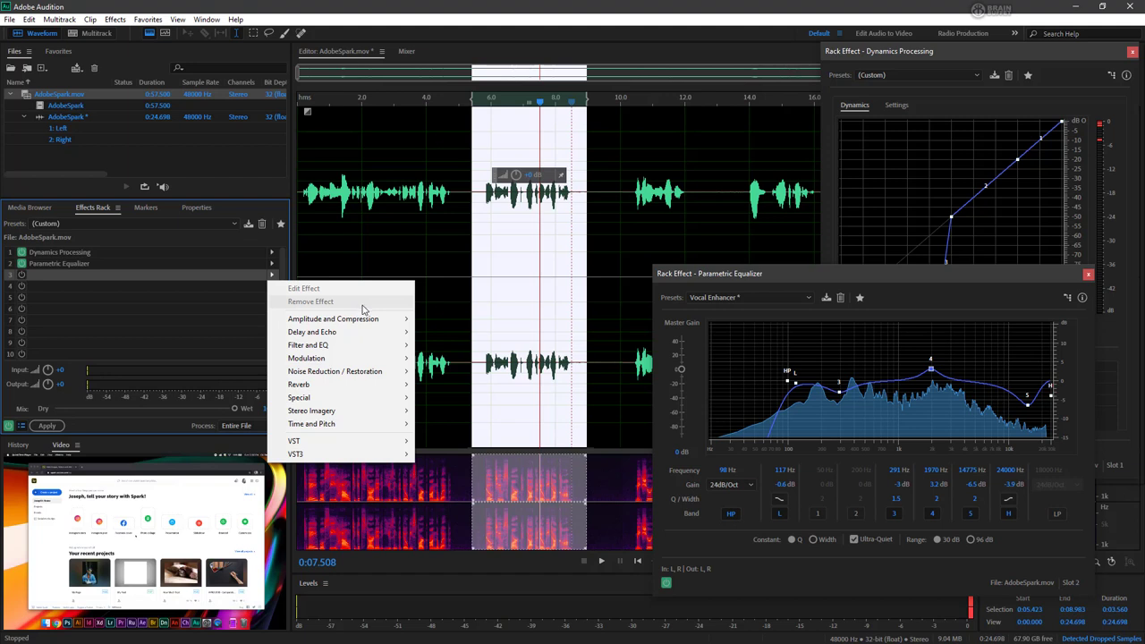
pyautogui.moveTo(379, 323)
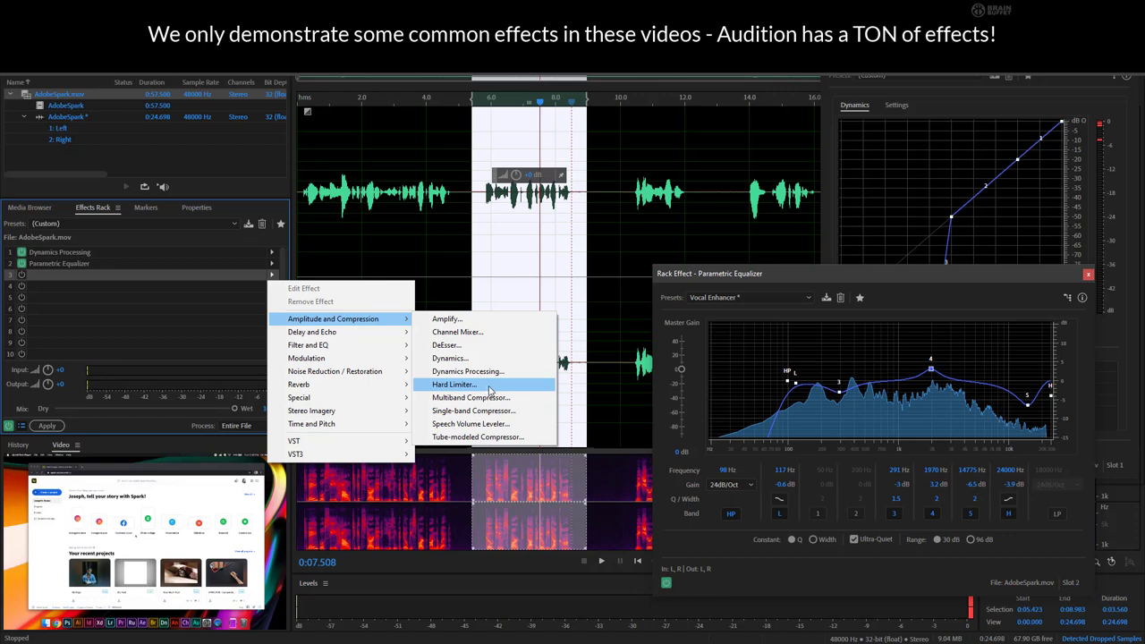
# Add a Hard Limiter to slot 3 and load its Limit to -3dB preset
pyautogui.click(490, 388)
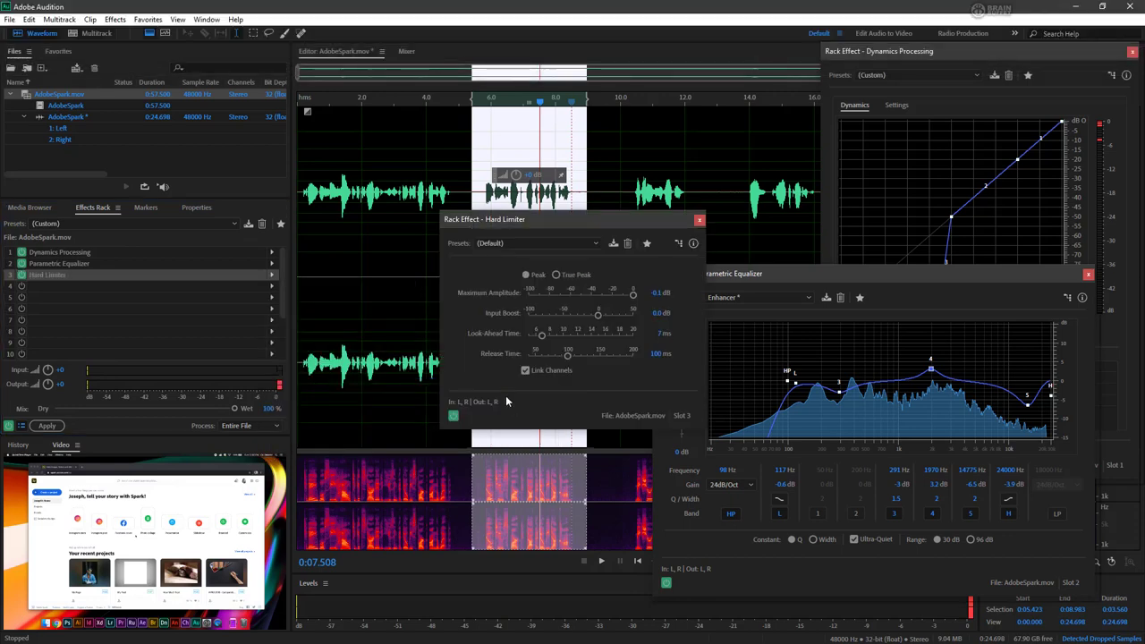
pyautogui.moveTo(544, 218); pyautogui.dragTo(770, 127)
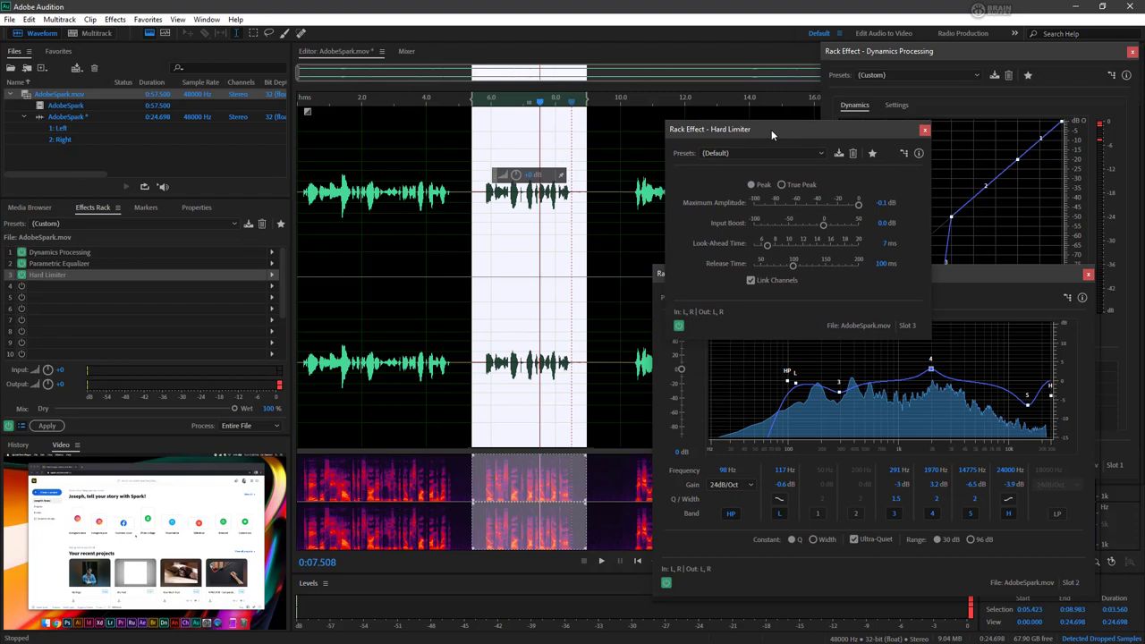
pyautogui.click(821, 154)
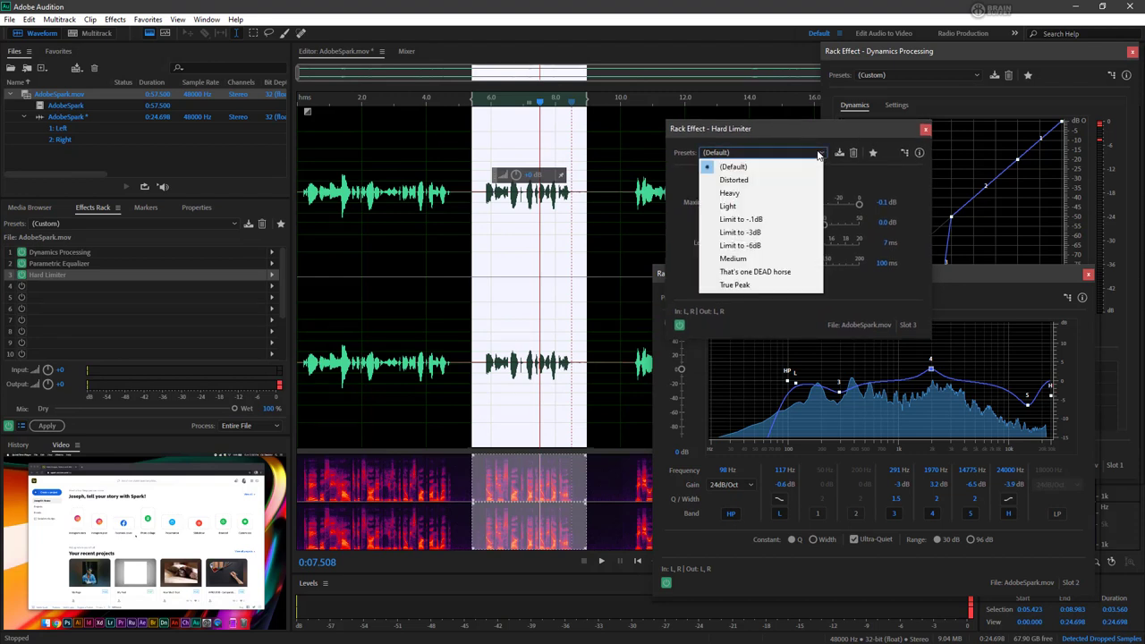
pyautogui.click(777, 232)
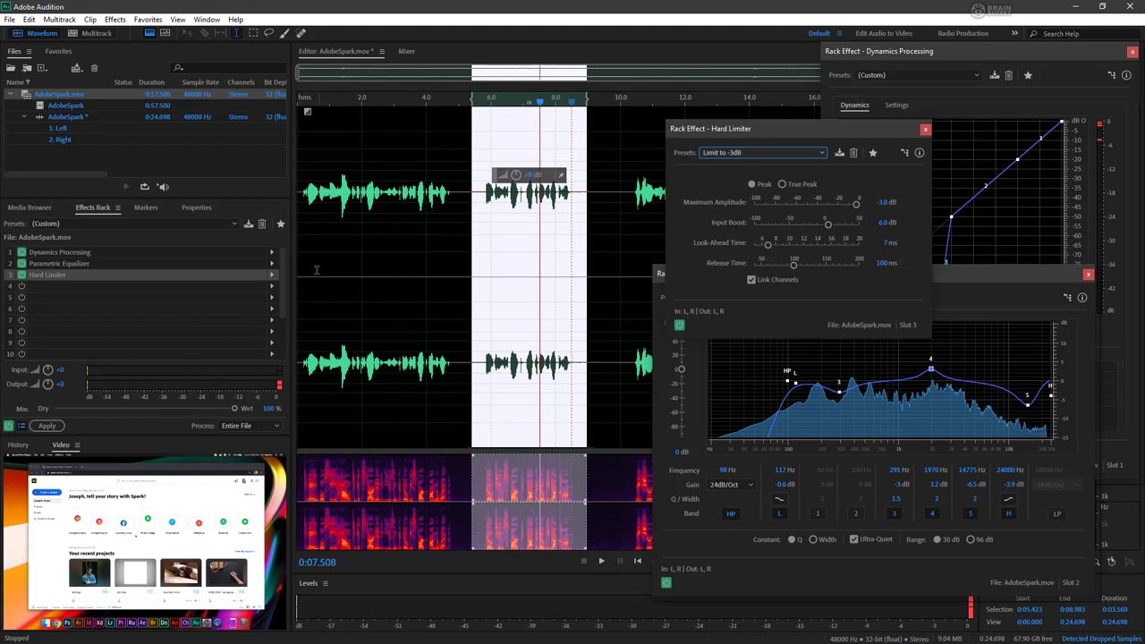
# Clear the time selection and place the playhead at about 5 seconds
pyautogui.click(346, 270)
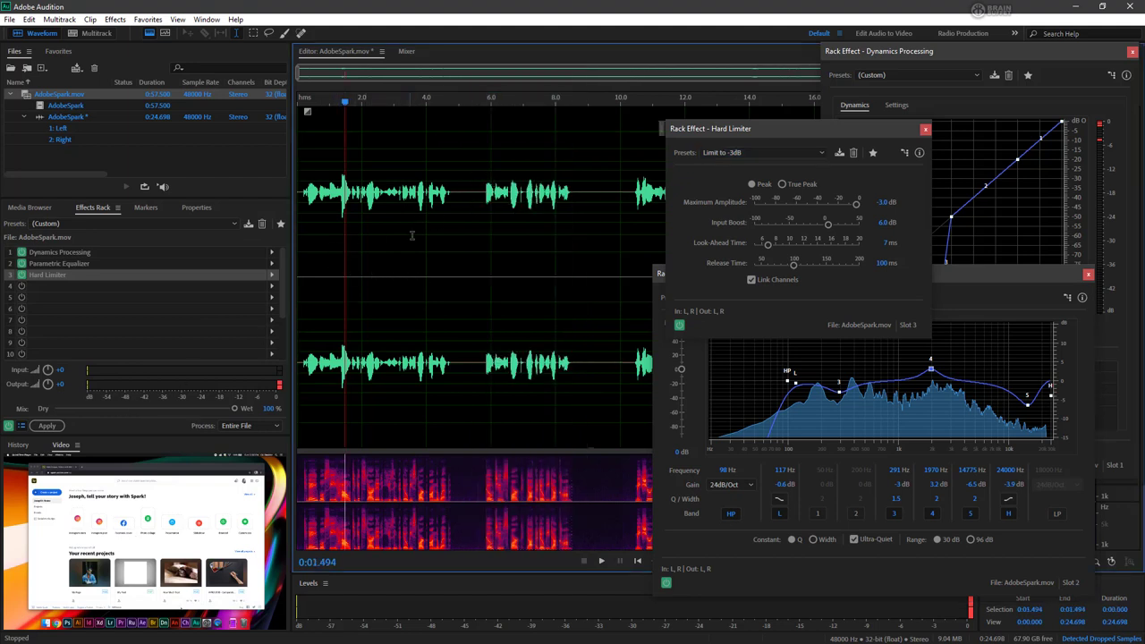
pyautogui.click(450, 241)
pyautogui.click(459, 241)
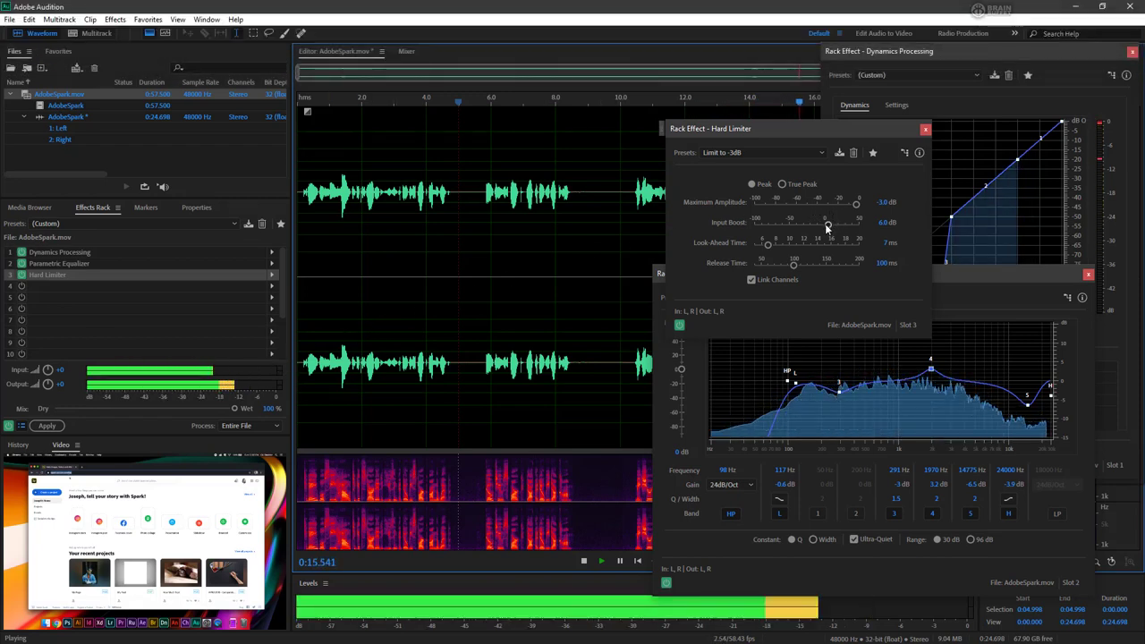
# Try louder input boosts, then settle the Hard Limiter's input boost at about 10.8 dB
pyautogui.moveTo(829, 223); pyautogui.dragTo(847, 225)
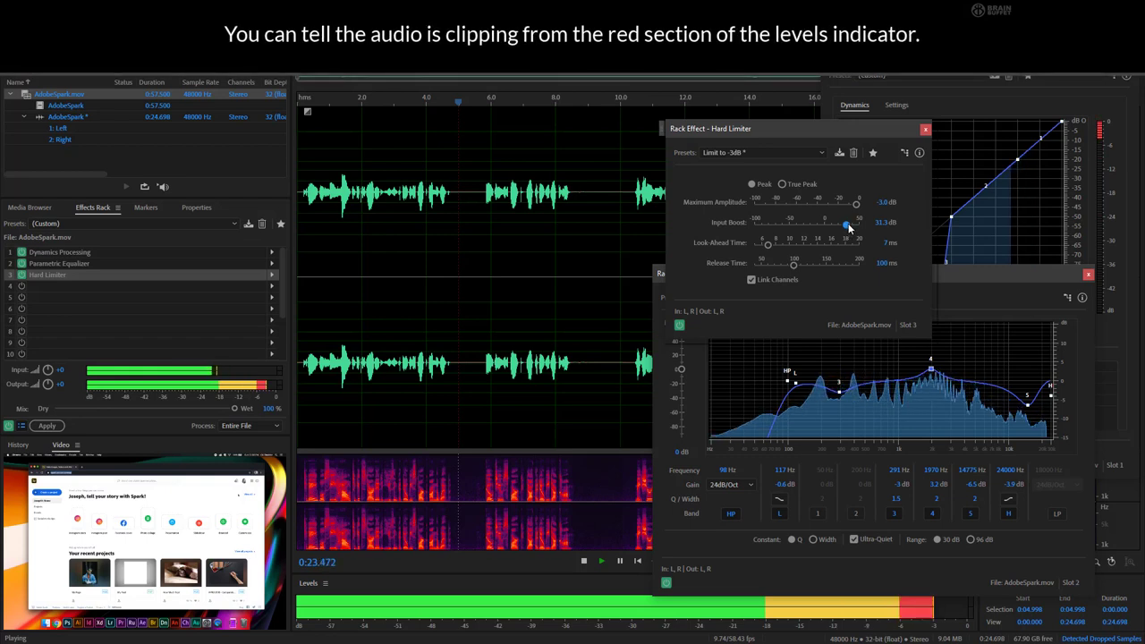
pyautogui.moveTo(845, 229); pyautogui.dragTo(834, 229)
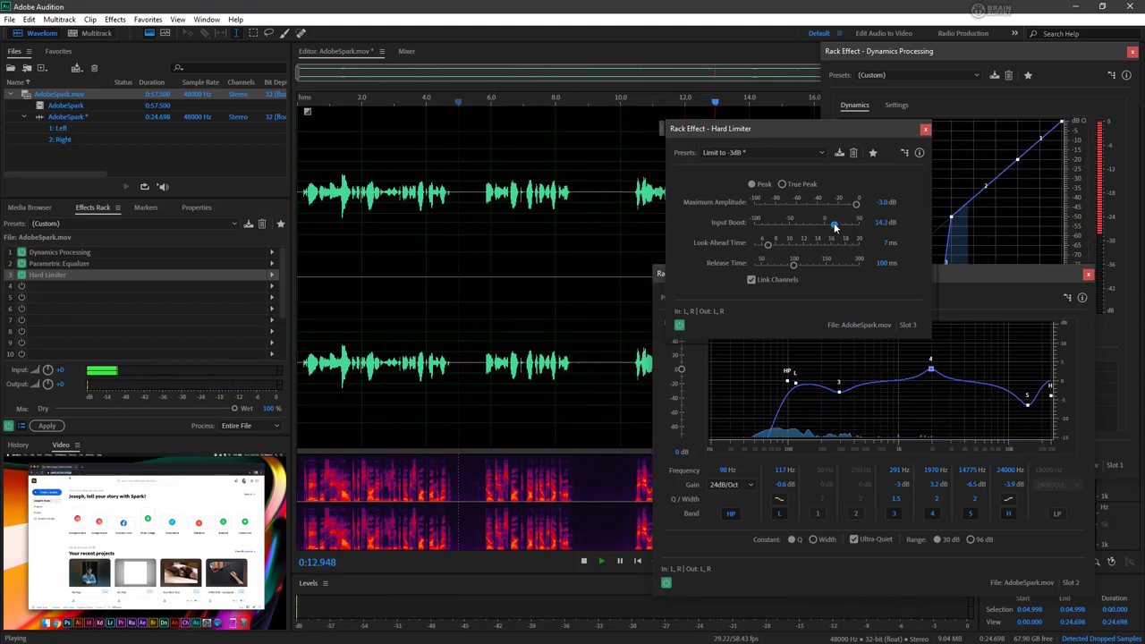
pyautogui.moveTo(836, 225); pyautogui.dragTo(834, 225)
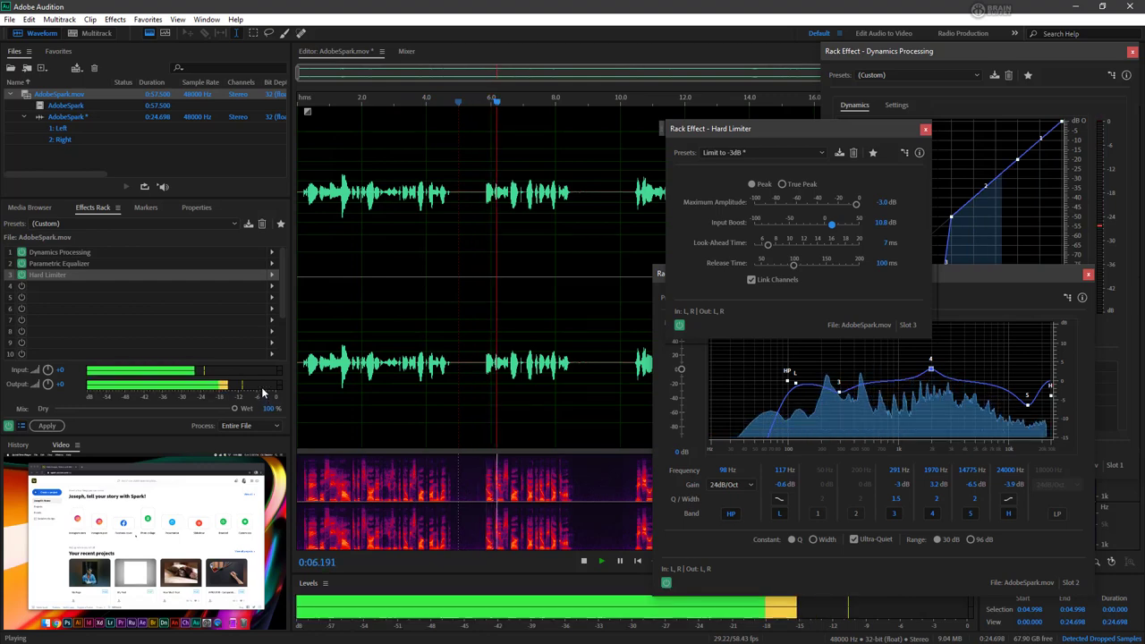
pyautogui.moveTo(786, 131); pyautogui.dragTo(690, 115)
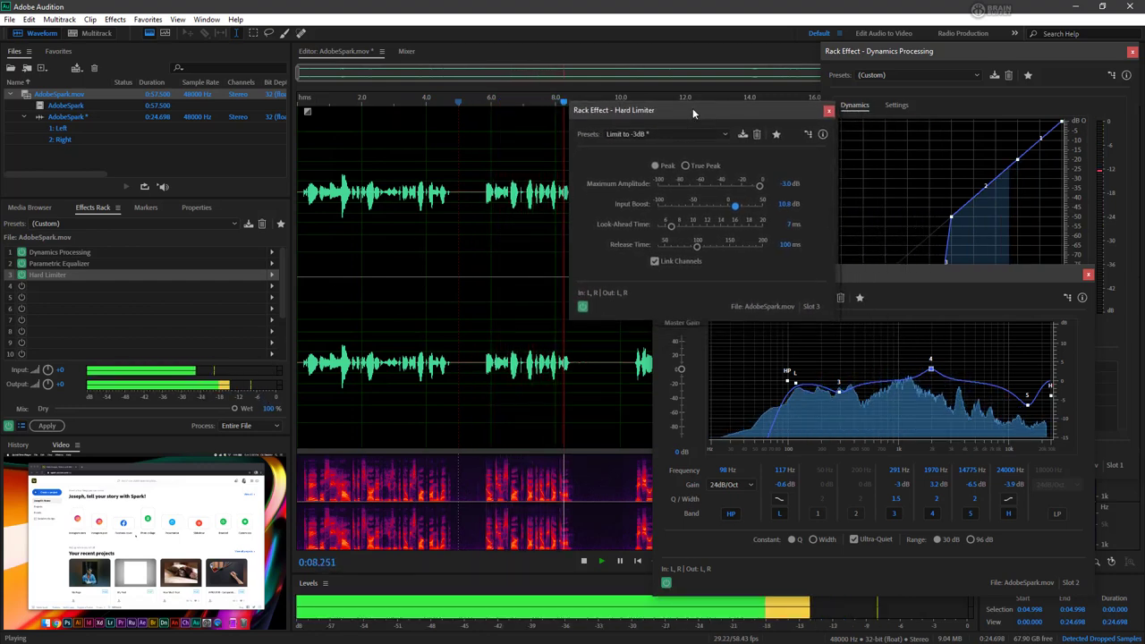
# Stop playback and close the Hard Limiter, Parametric Equalizer and Dynamics Processing windows, rechecking the limiter once
pyautogui.press('space')
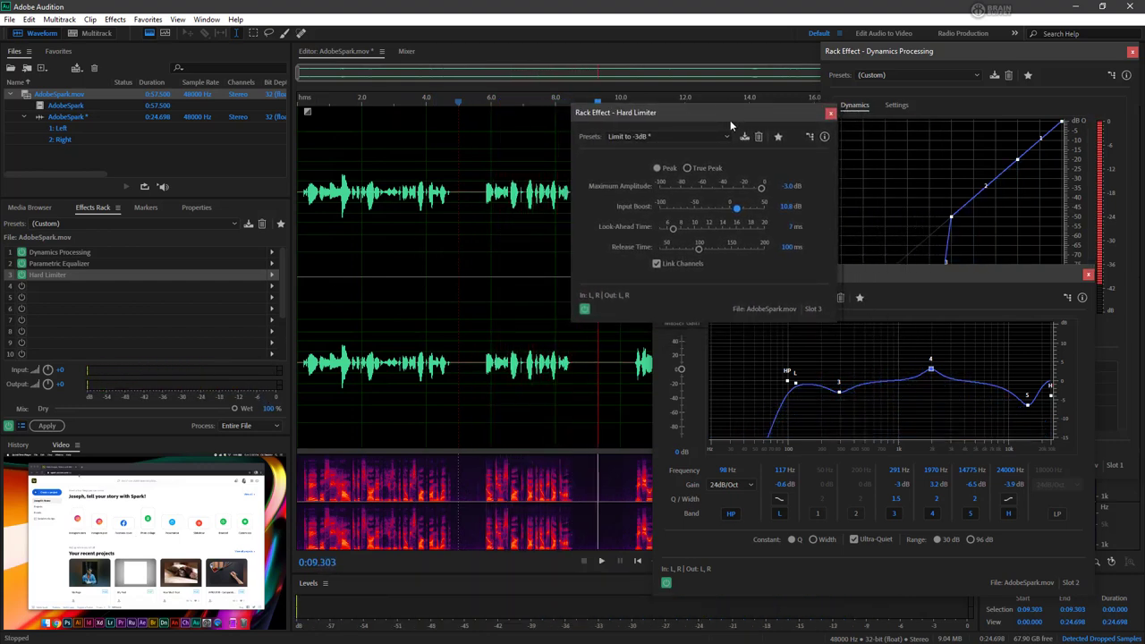
pyautogui.moveTo(741, 111); pyautogui.dragTo(529, 130)
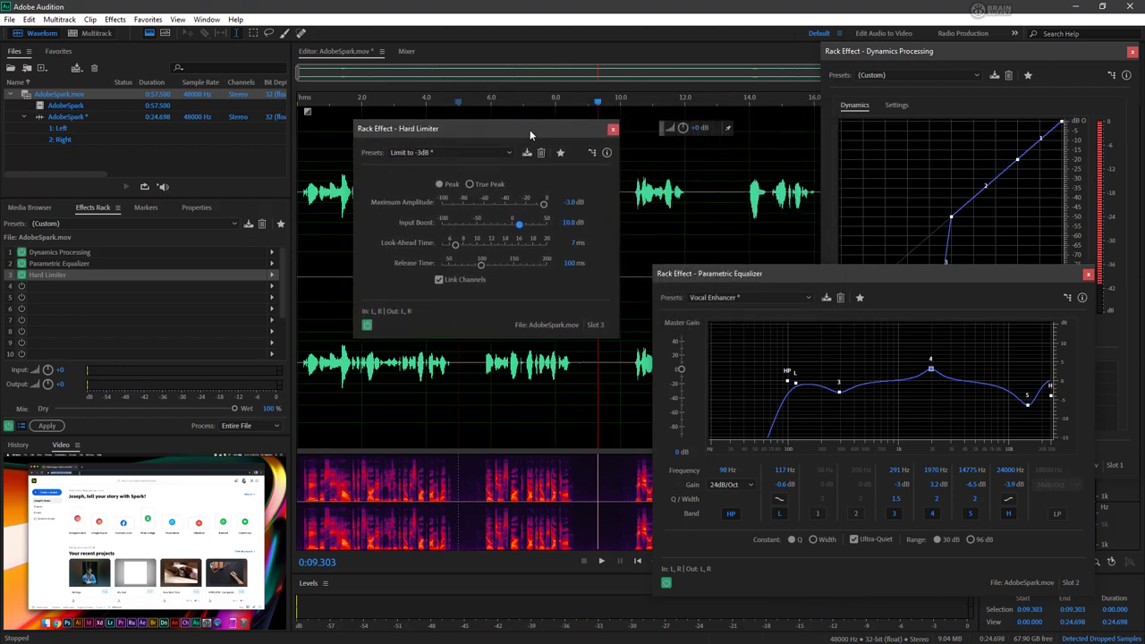
pyautogui.click(613, 131)
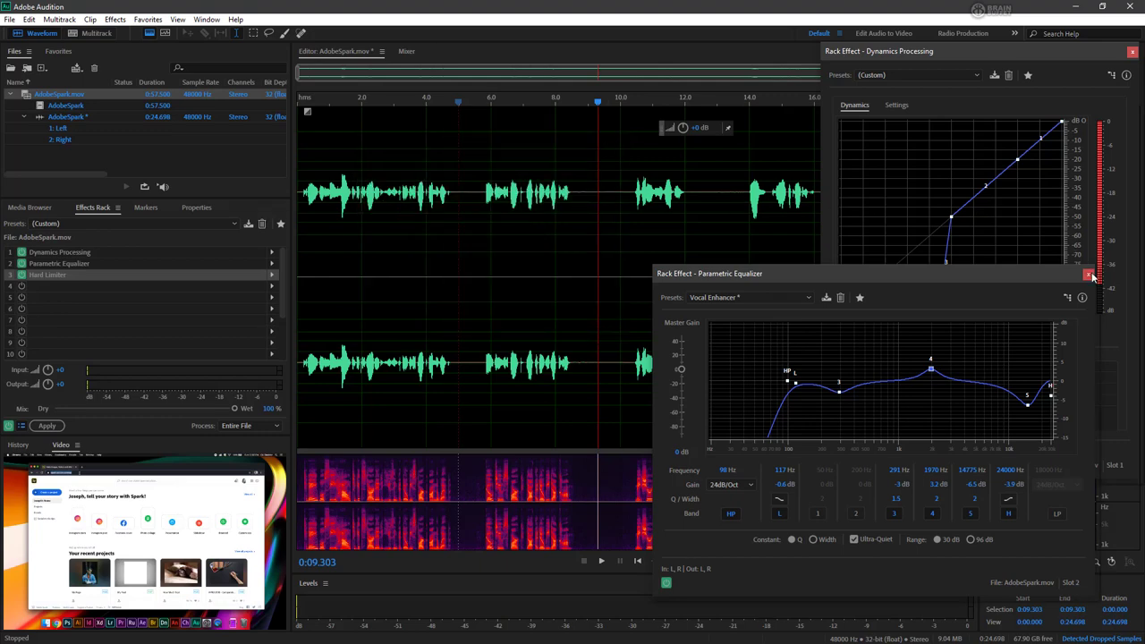
pyautogui.click(1089, 275)
pyautogui.click(1132, 56)
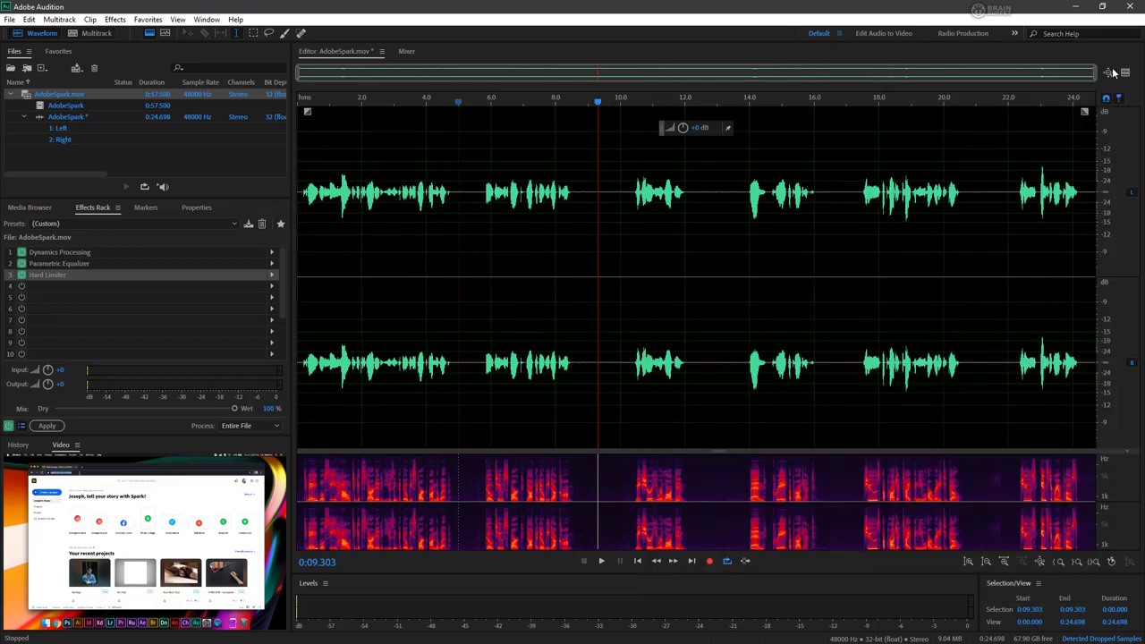
pyautogui.doubleClick(59, 276)
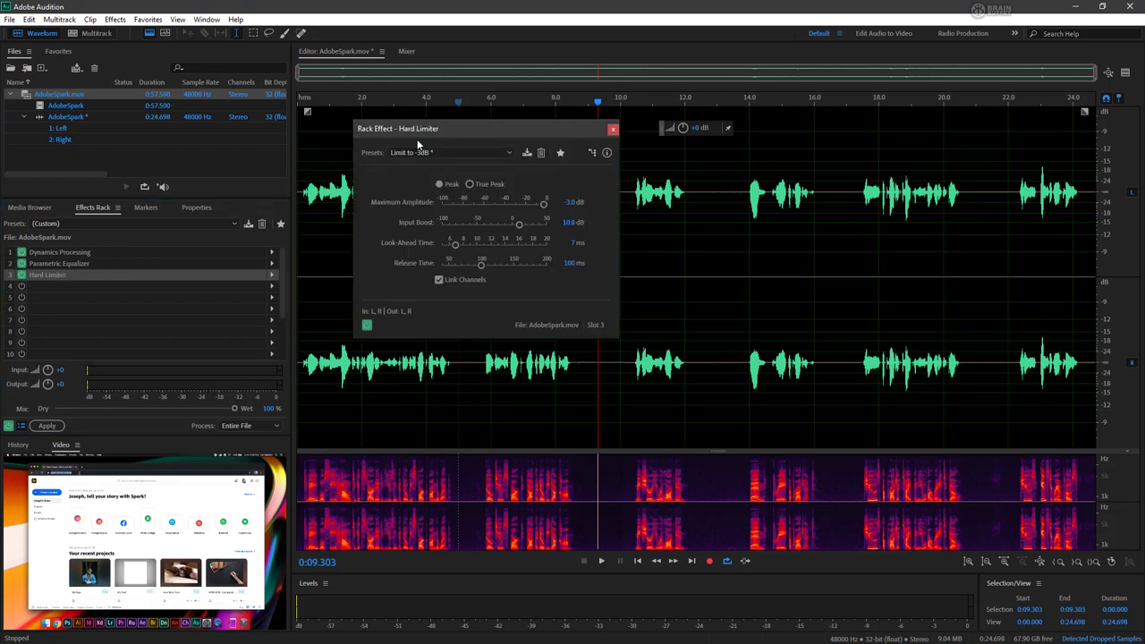
pyautogui.click(613, 131)
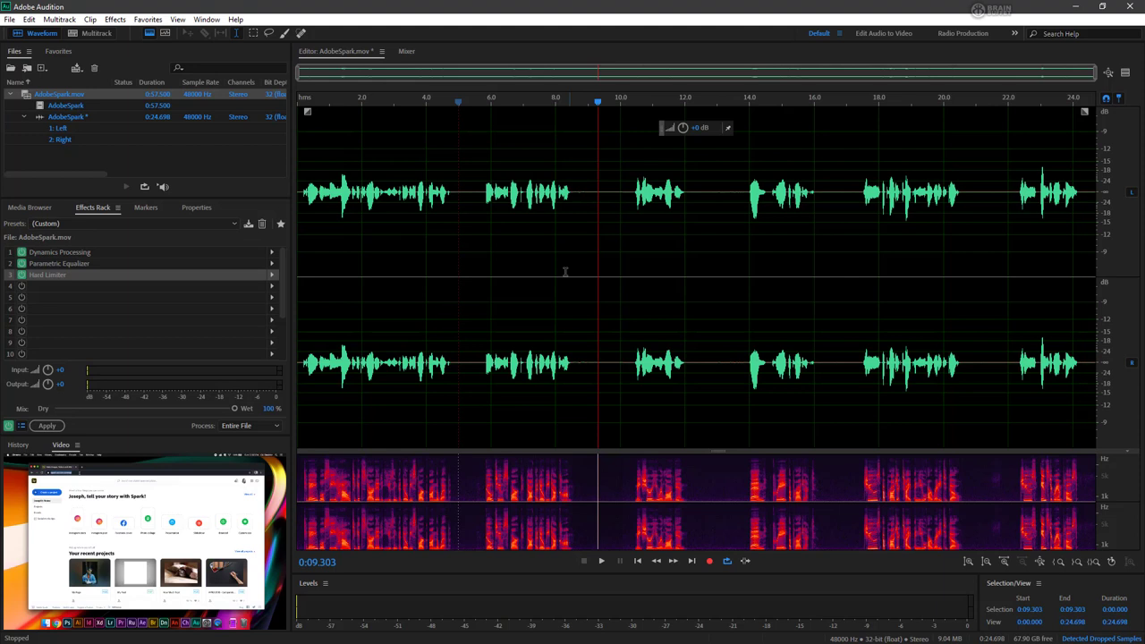